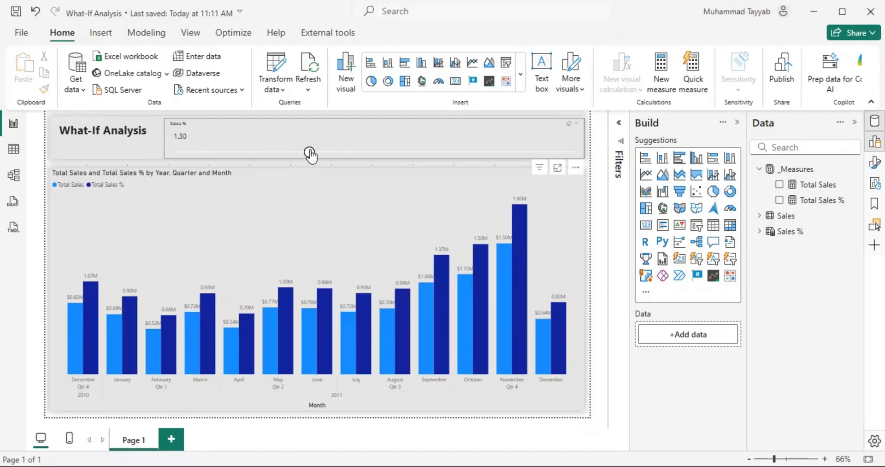
Step: Adjust the Sales % slider in the finished What-If Analysis report to examine how the Total Sales % columns respond
mouse_move(309, 153)
left_mouse_down()
mouse_move(222, 154)
mouse_move(309, 153)
left_mouse_up()
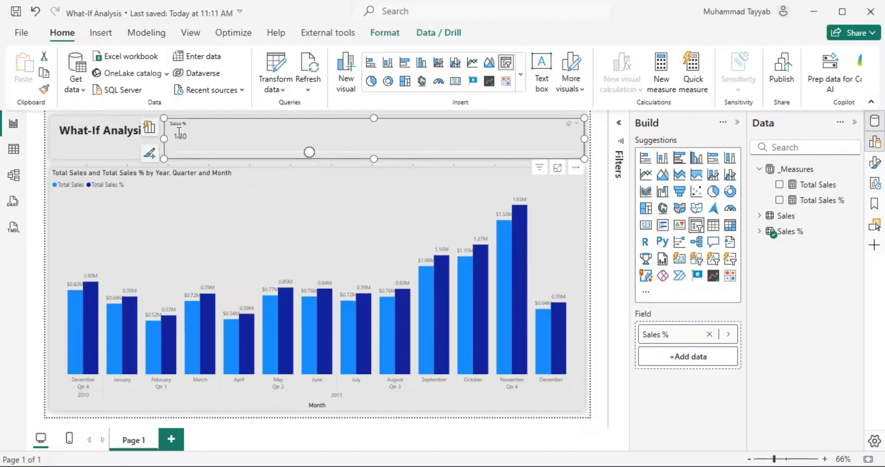
left_click(179, 135)
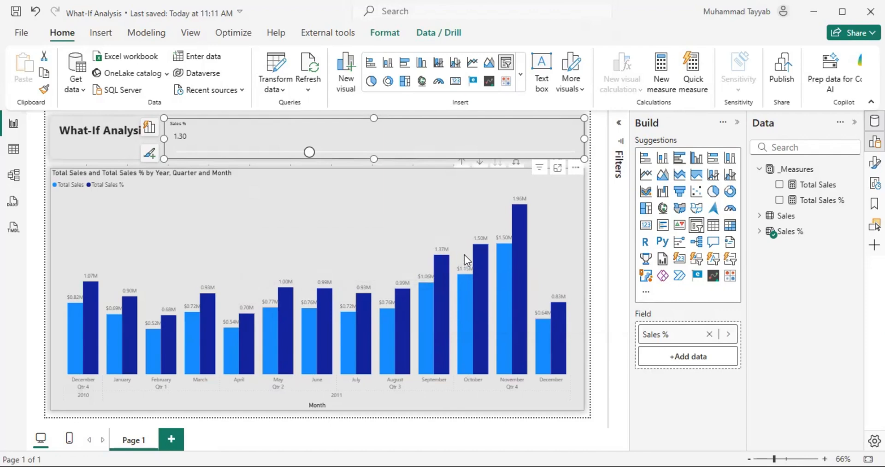
left_click(587, 161)
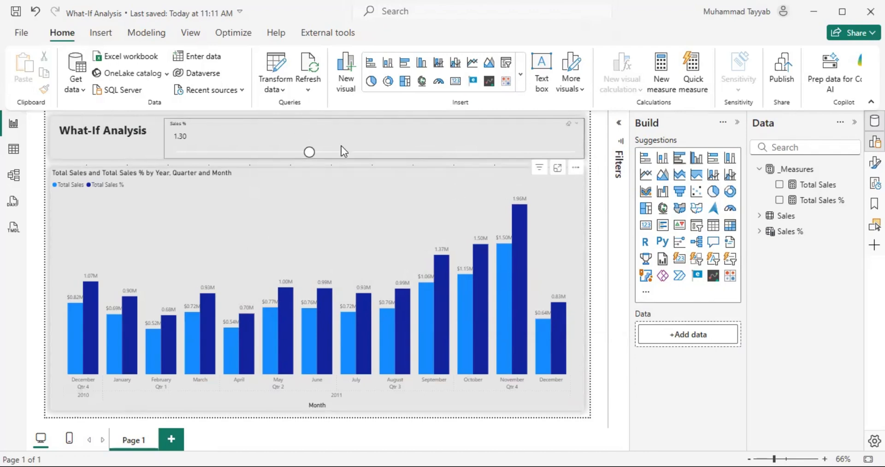
left_click_drag(311, 153, 352, 153)
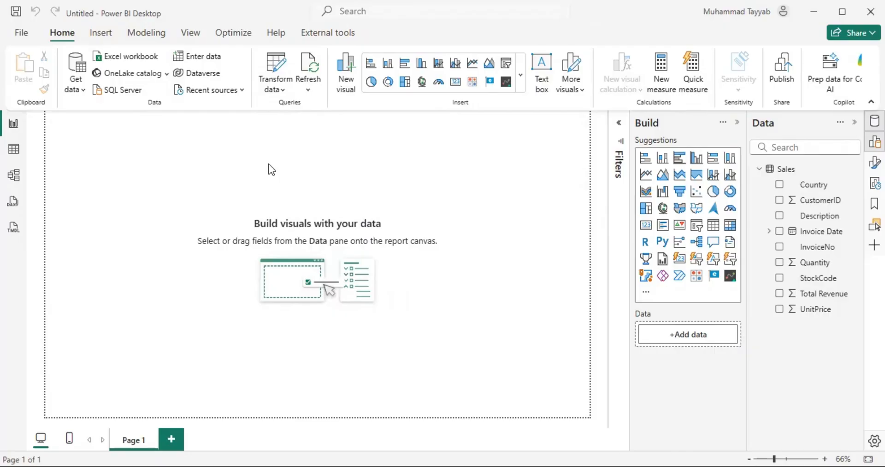
Step: Look over the Sales table's data, return to the report, and load a blank new table named _Measures
left_click(13, 149)
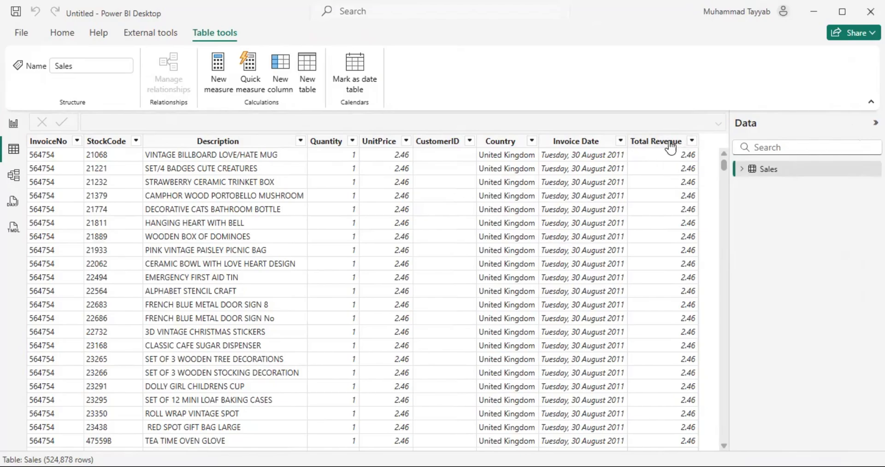
left_click(12, 126)
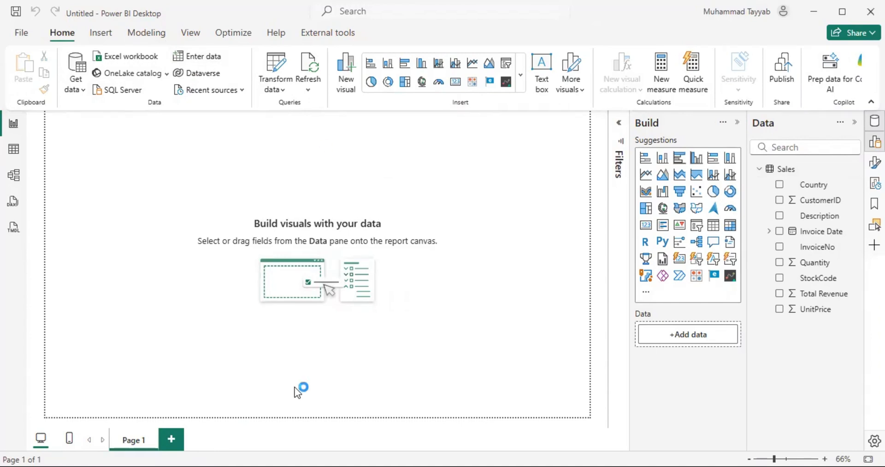
type("_Measures")
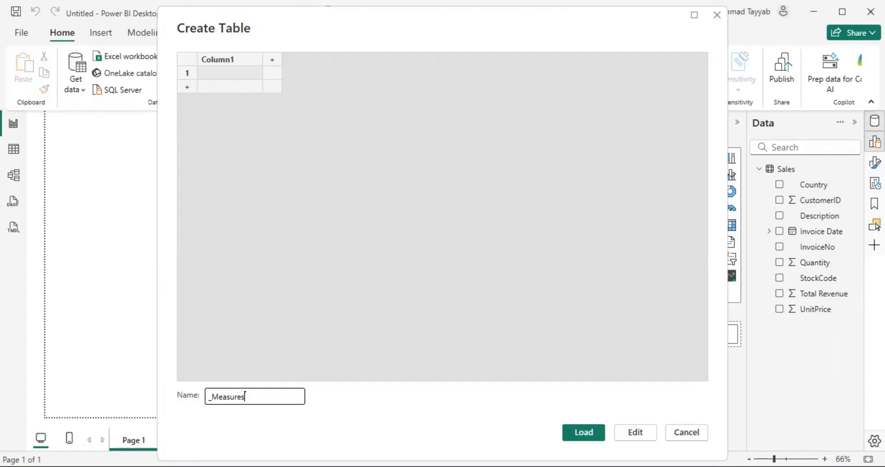
left_click(592, 436)
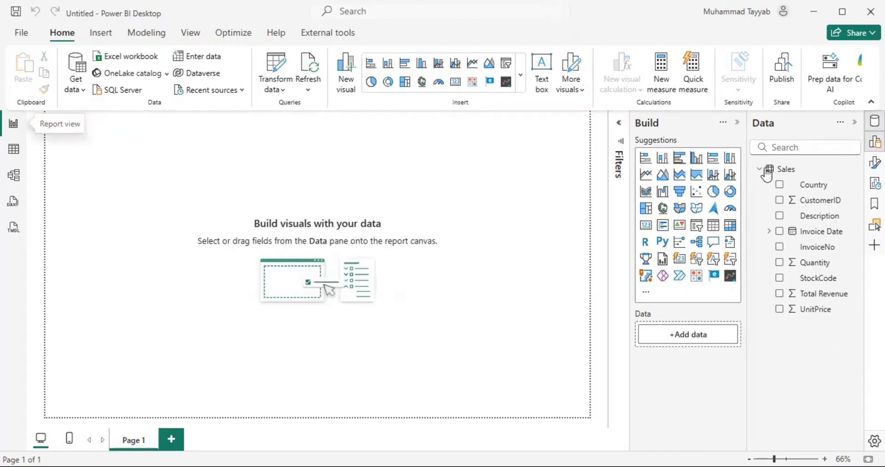
Step: Create a measure in the _Measures table with the formula Total Sales = SUM(Sales[Total Revenue])
left_click(854, 170)
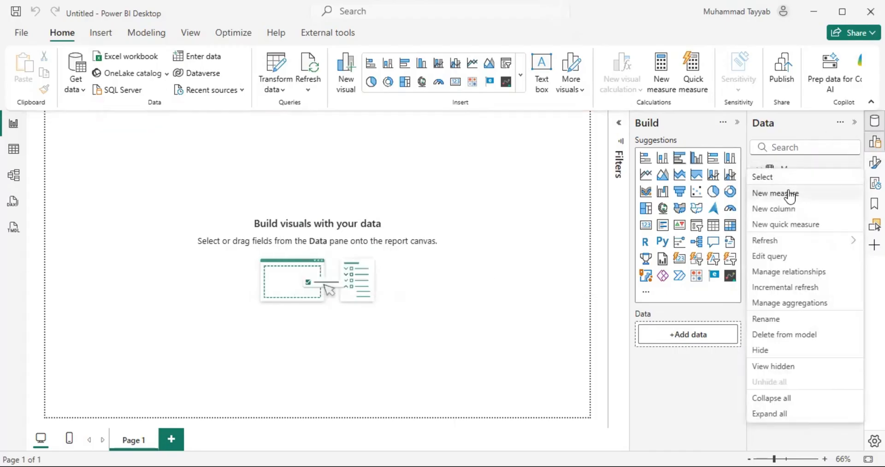
key("Escape")
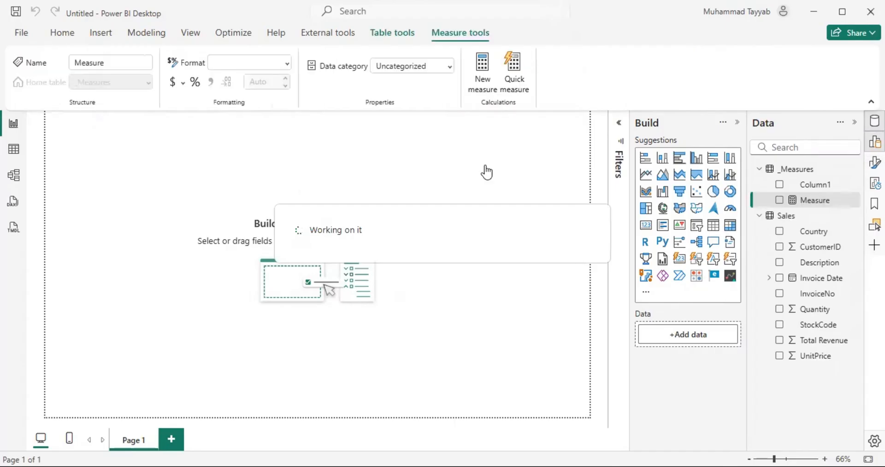
type("To")
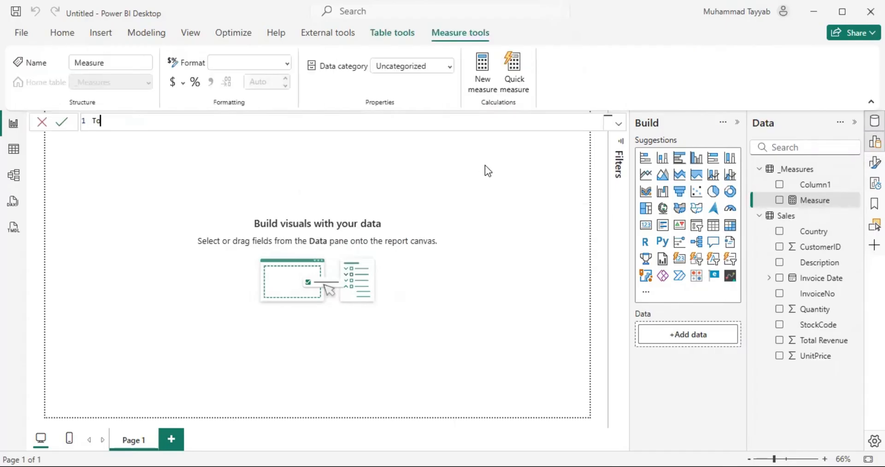
type("tal Sales = ")
type("SU<")
key("BackSpace")
key("BackSpace")
type("M")
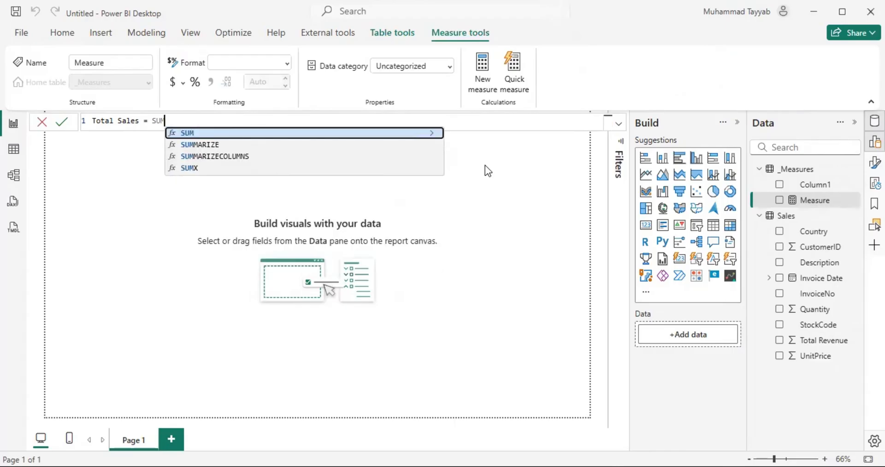
type("(Sales[Total Revenue]")
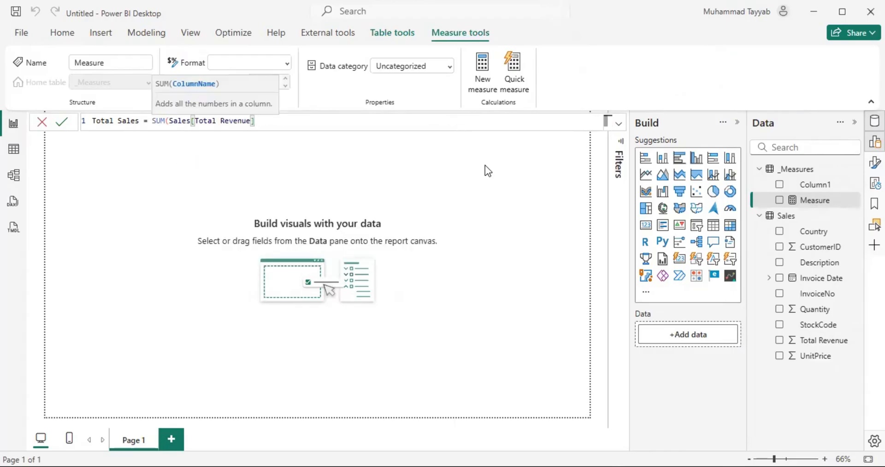
type(")")
key("Return")
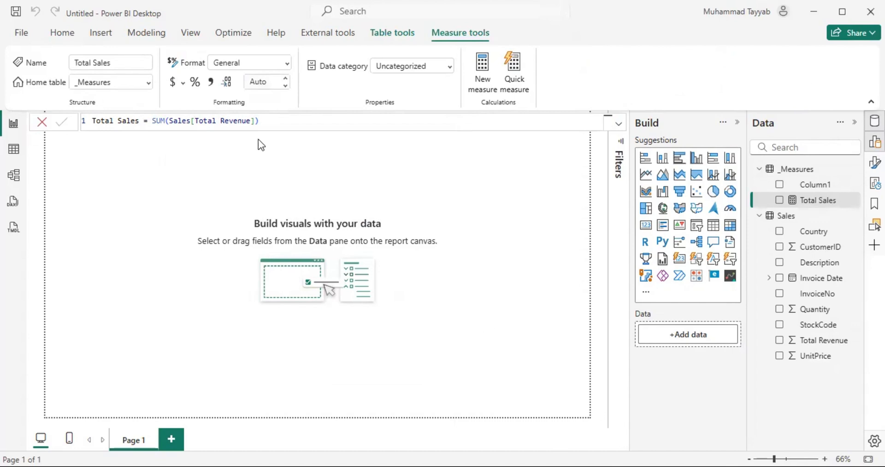
Step: Format the Total Sales measure as currency
left_click(175, 84)
left_click(268, 82)
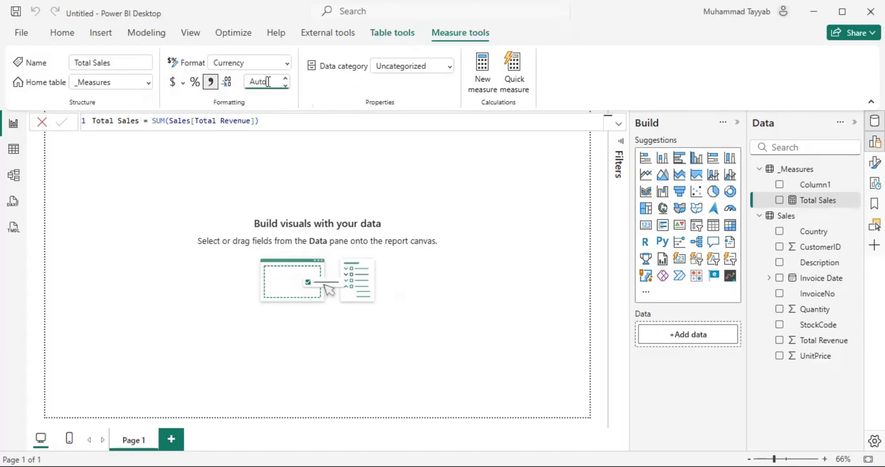
left_click(463, 194)
Step: Delete the placeholder Column1 from the _Measures table
left_click(855, 185)
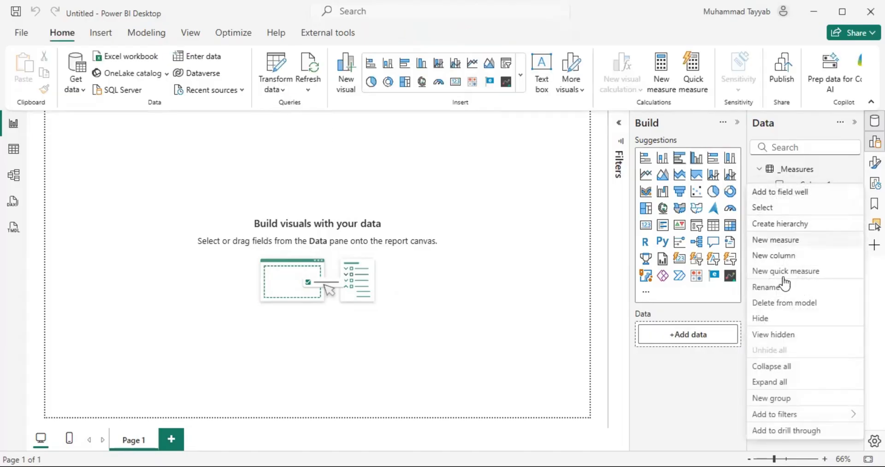
left_click(522, 269)
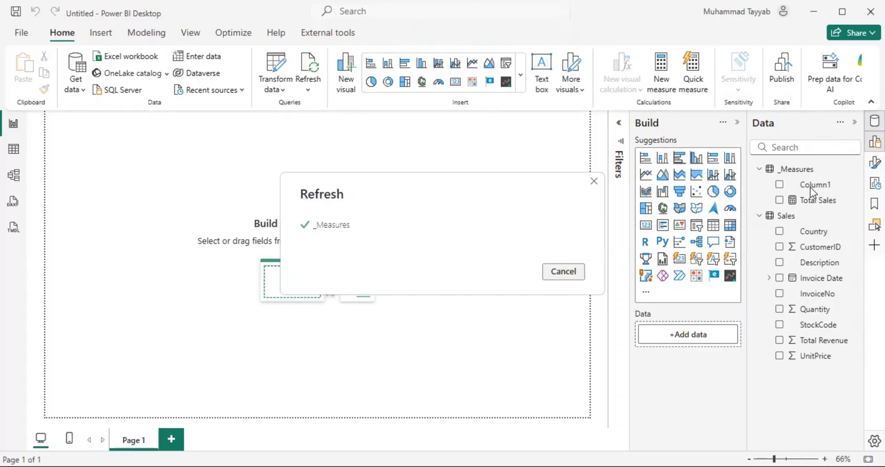
Step: Build a clustered column chart of Total Sales by Invoice Date on the report page and widen it
left_click_drag(810, 188, 279, 215)
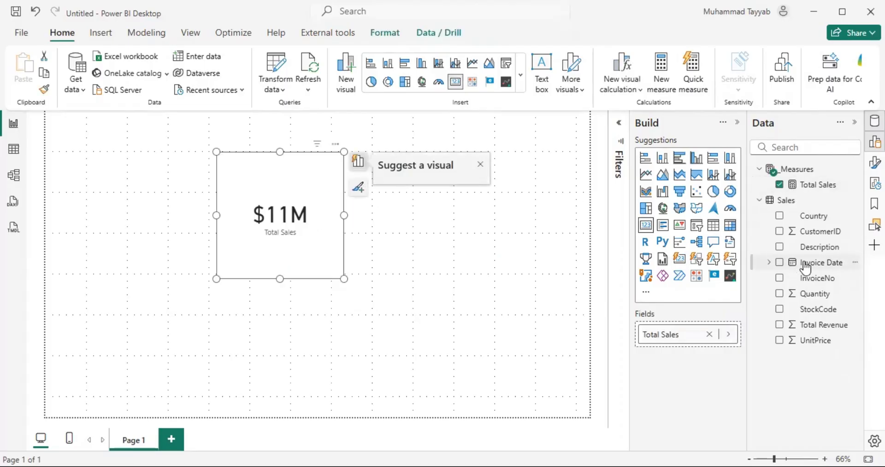
left_click_drag(806, 262, 145, 215)
left_click_drag(343, 216, 492, 215)
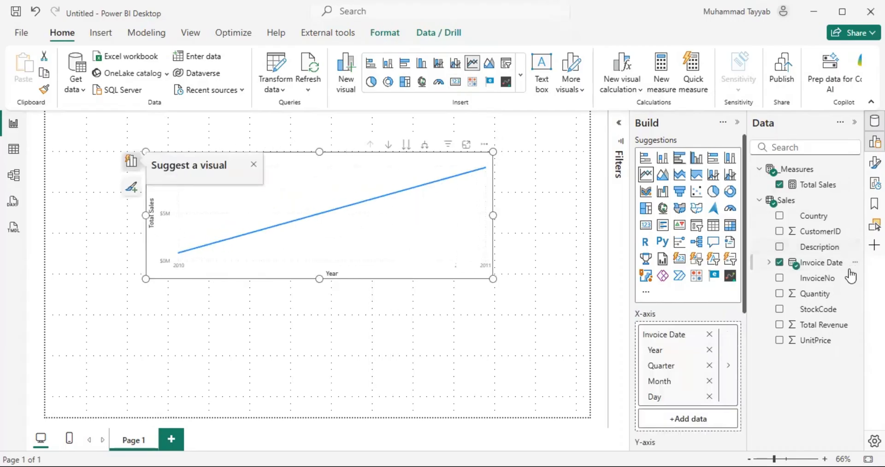
scroll(680, 313, "down", 2)
scroll(680, 313, "up", 3)
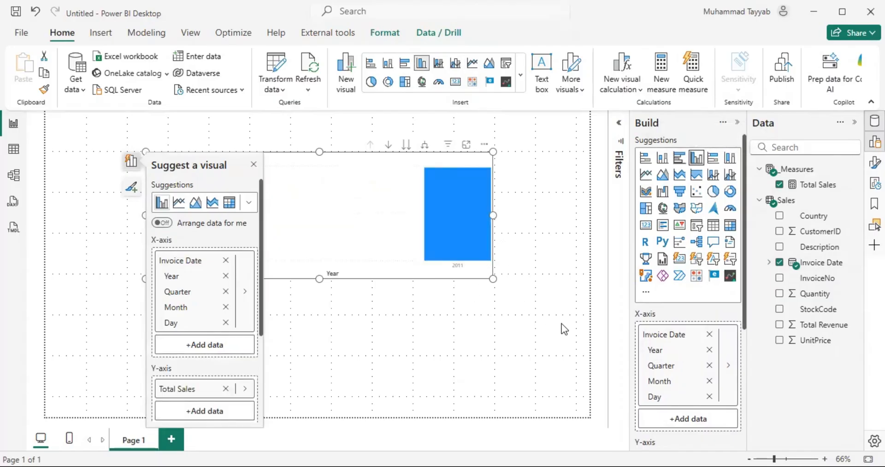
left_click(351, 314)
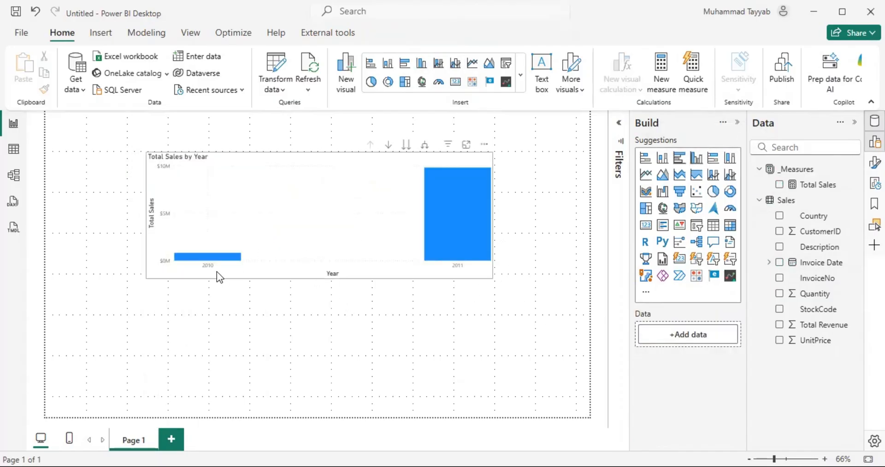
Step: Expand the chart's date hierarchy two levels so the columns are split by year, quarter and month
left_click(430, 167)
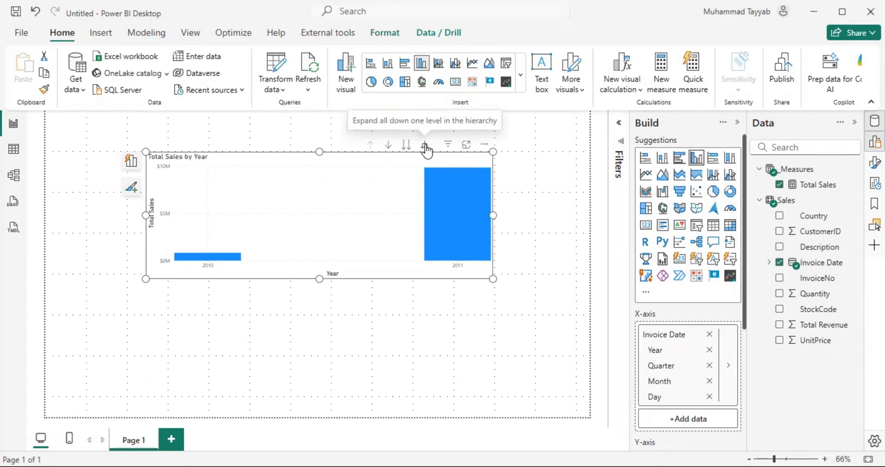
left_click(425, 145)
left_click(425, 144)
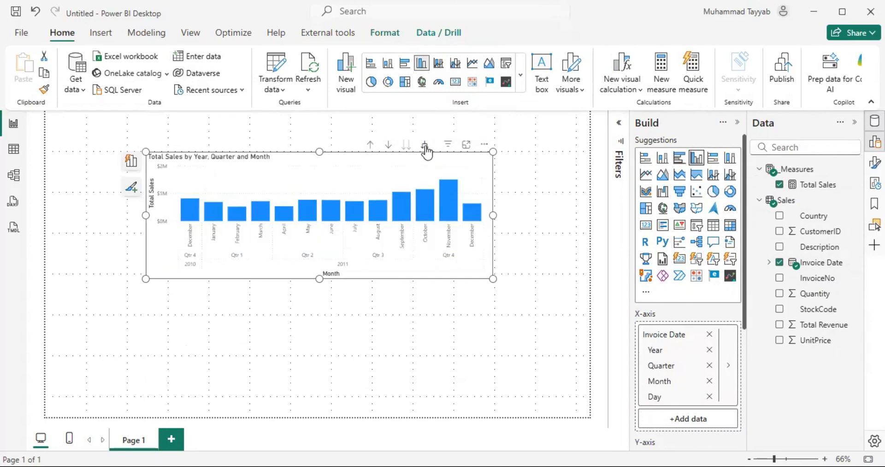
Step: Resize the column chart to span nearly the full page width, leaving free space above it
left_click_drag(493, 279, 570, 387)
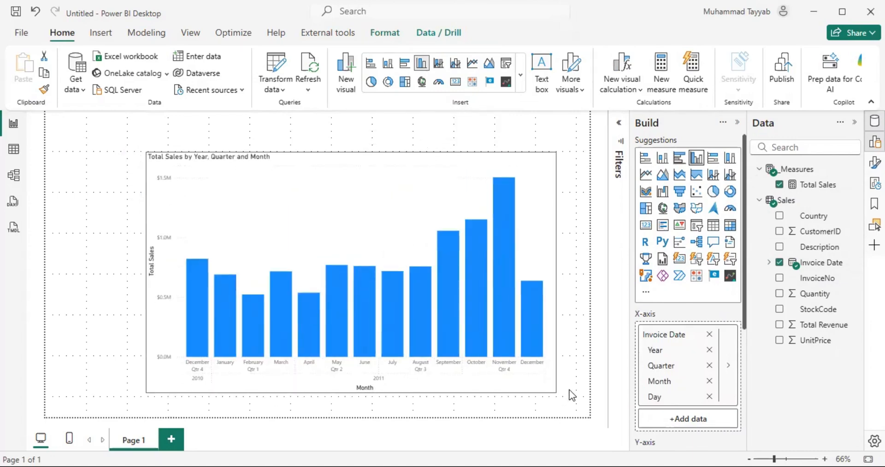
left_click_drag(147, 270, 49, 270)
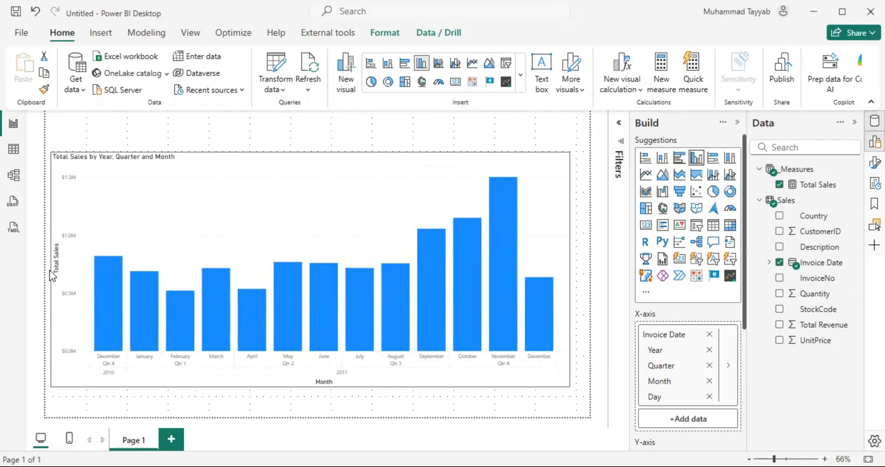
left_click_drag(313, 152, 313, 180)
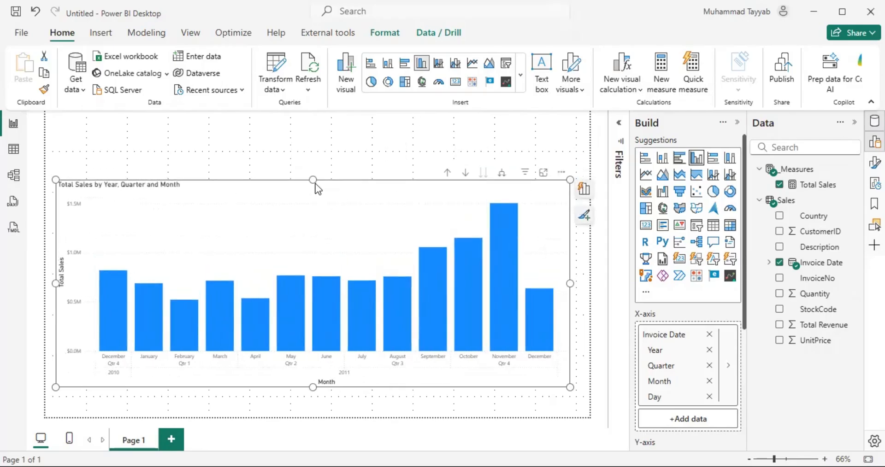
Step: Turn on data labels for the Total Sales column chart
left_click(874, 162)
scroll(579, 282, "down", 3)
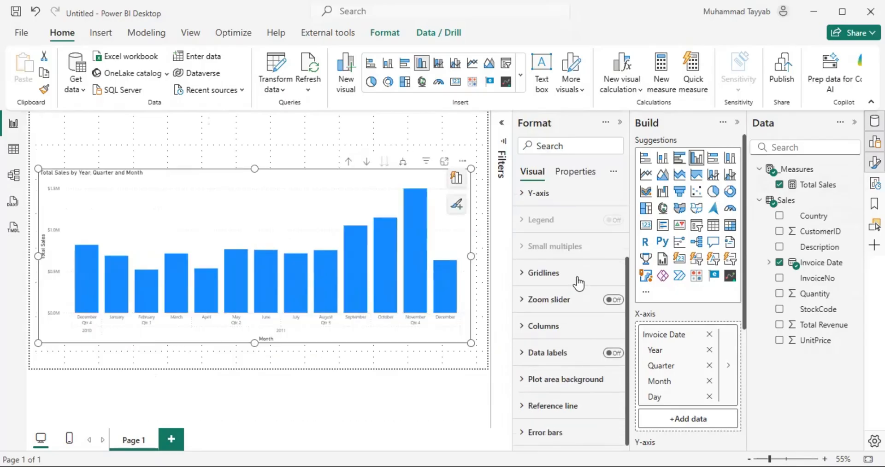
left_click(613, 352)
Step: Turn off the column chart's Y-axis values and Y-axis title, and deselect the chart
scroll(560, 353, "up", 3)
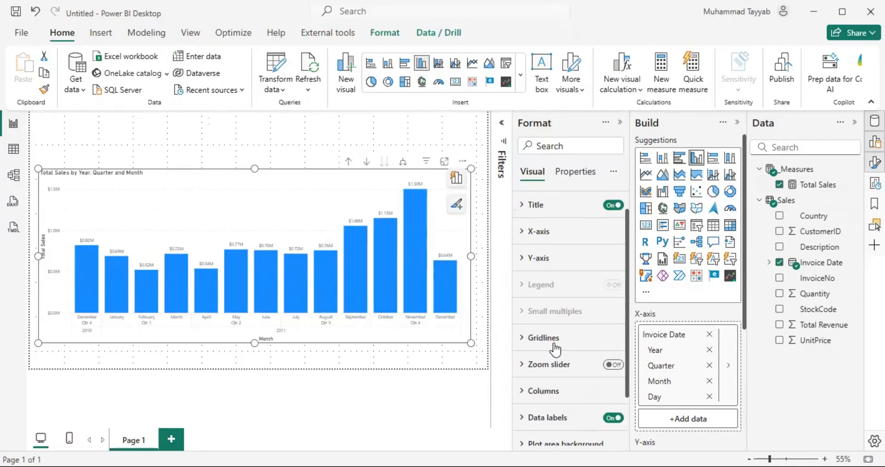
scroll(560, 335, "down", 2)
scroll(555, 355, "up", 3)
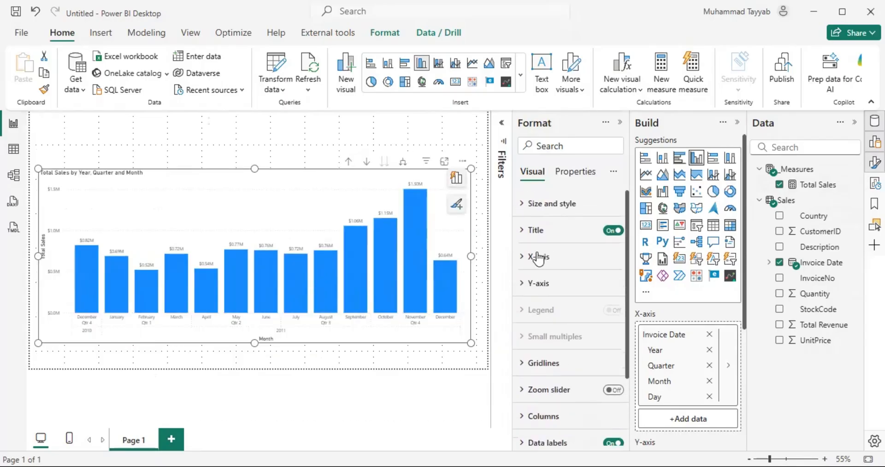
left_click(536, 283)
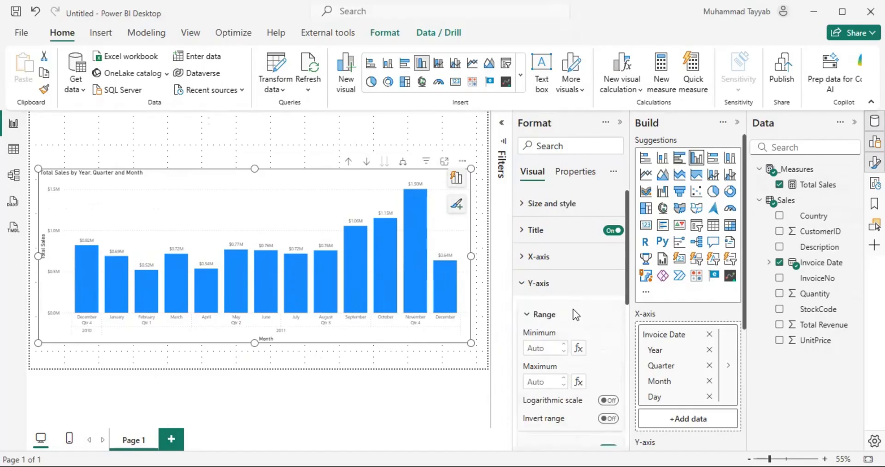
scroll(585, 295, "down", 5)
left_click(608, 255)
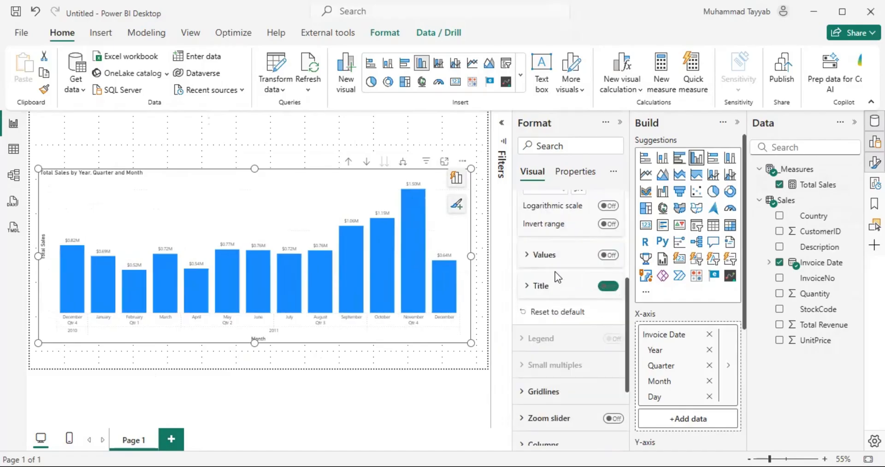
left_click(608, 287)
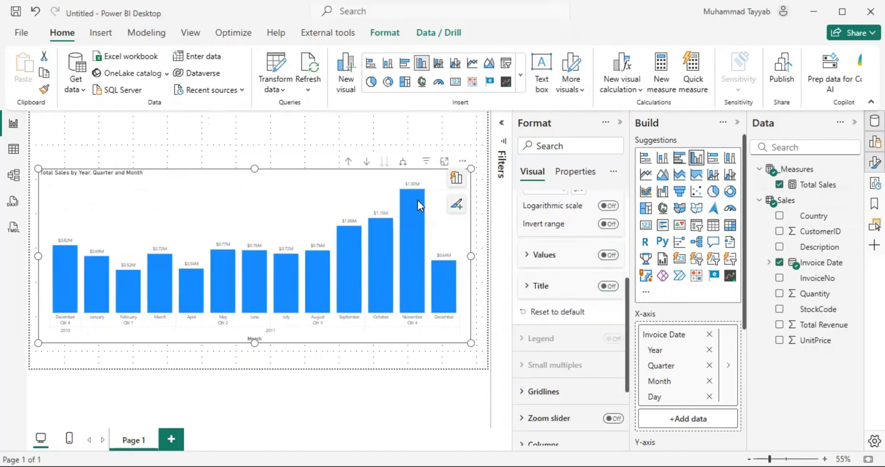
left_click(485, 192)
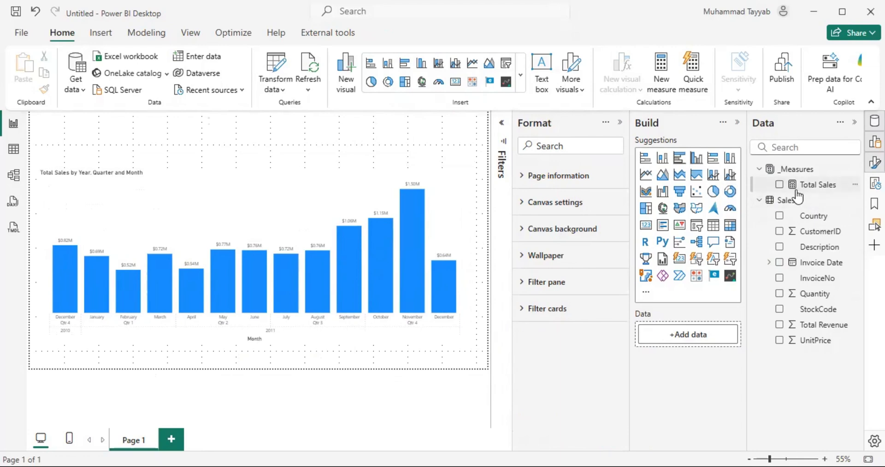
Step: Start a new numeric range parameter named "Sales What If %" with the Decimal number data type
left_click(146, 33)
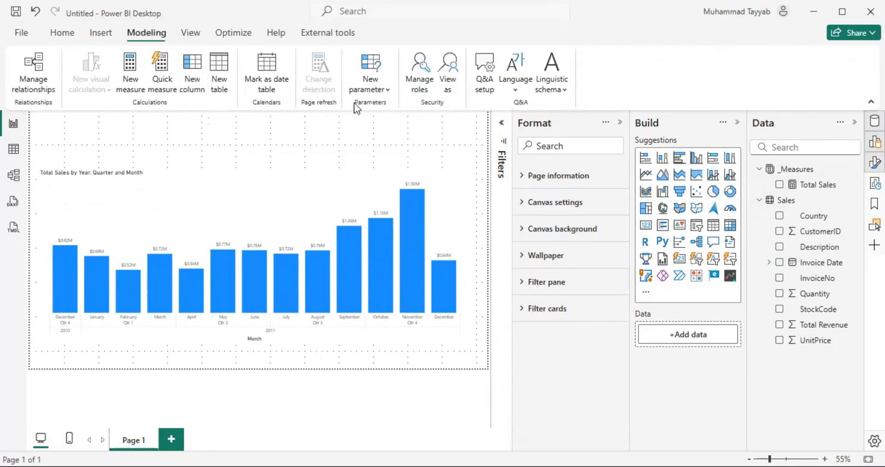
left_click(388, 95)
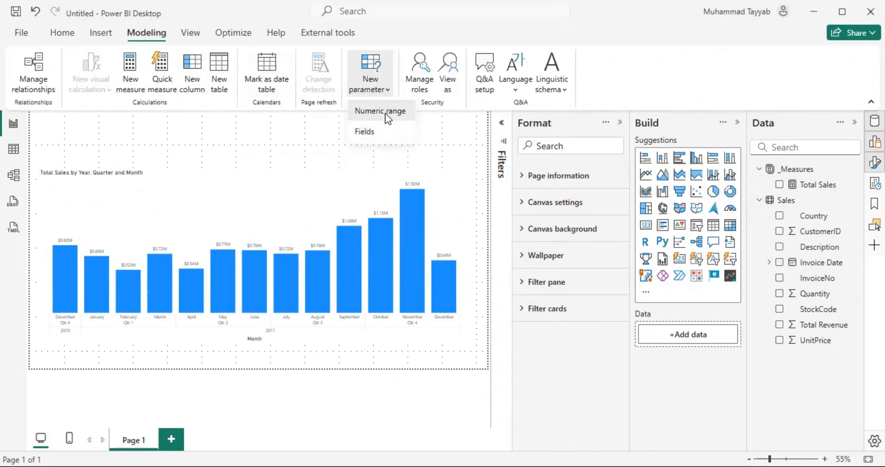
left_click(397, 121)
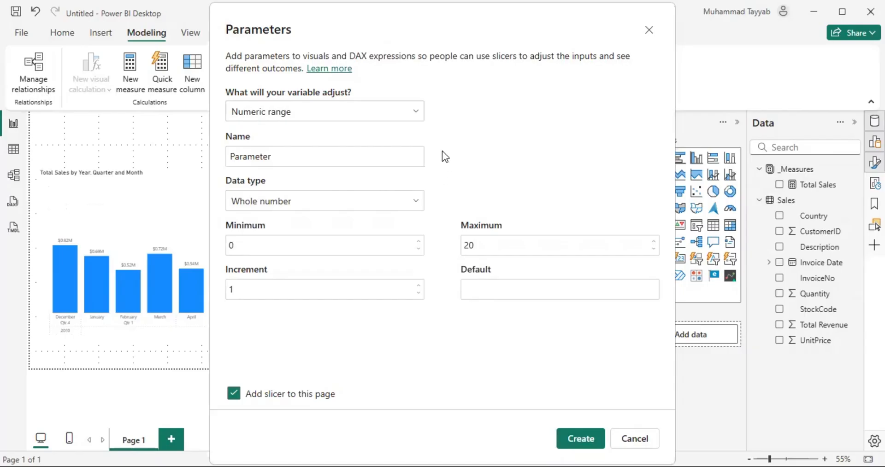
key("Tab")
type("Sal")
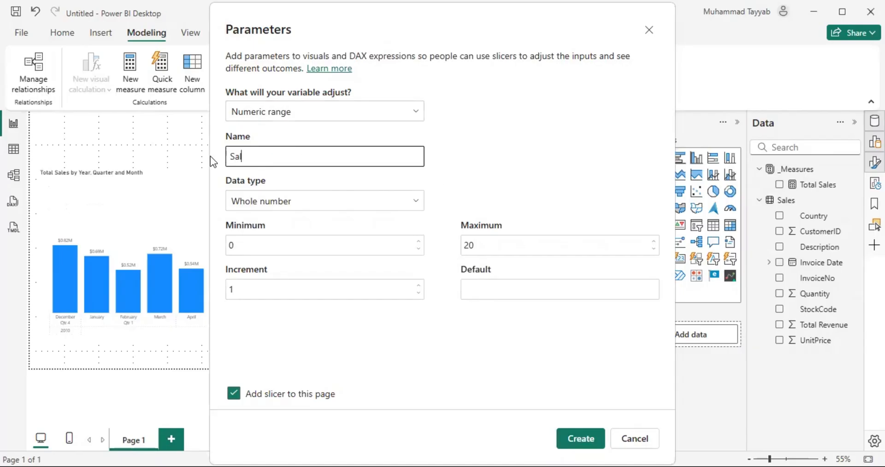
type("es What If %")
left_click(319, 208)
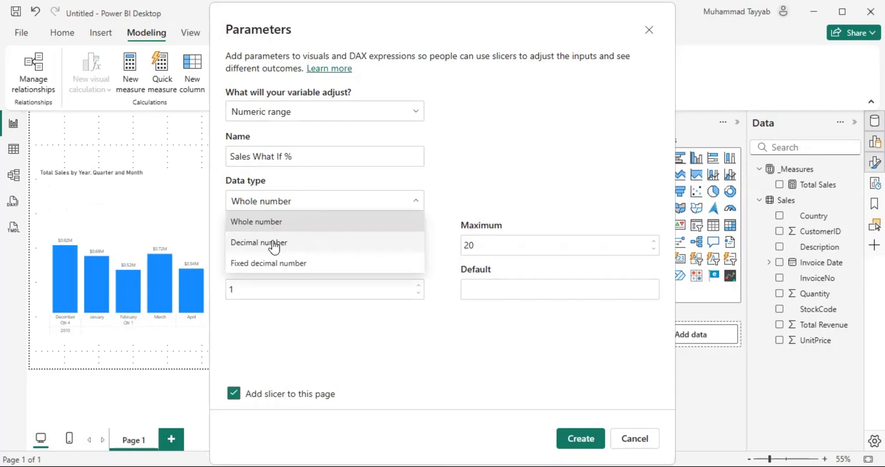
left_click(300, 244)
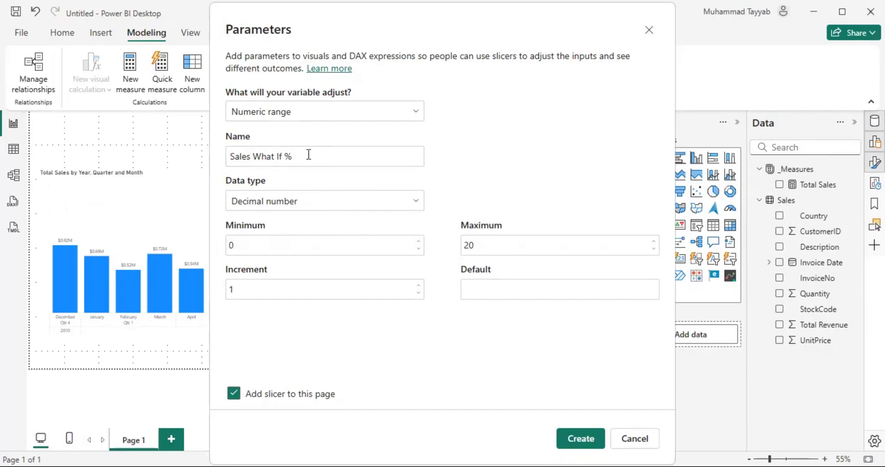
Step: Set the parameter's minimum to 1, maximum to 2, default to 1 and increment to 0.1, and create it with a slicer on the page
left_click(283, 156)
left_click_drag(238, 245, 209, 248)
type("1")
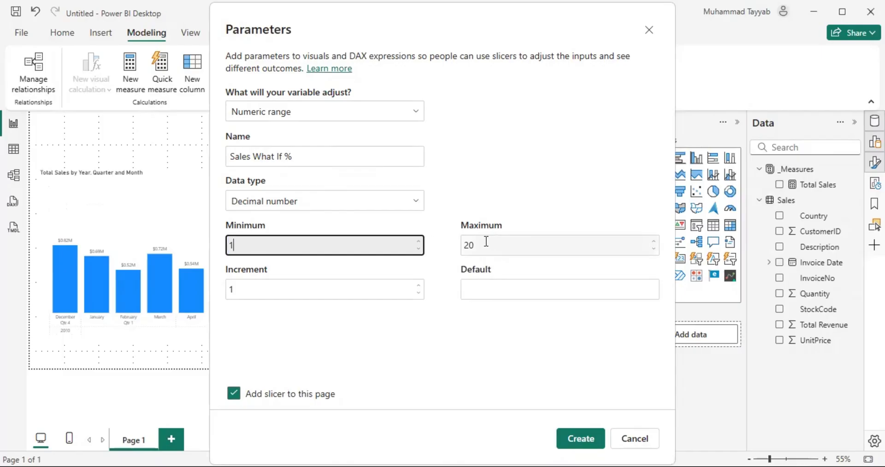
left_click_drag(479, 245, 463, 246)
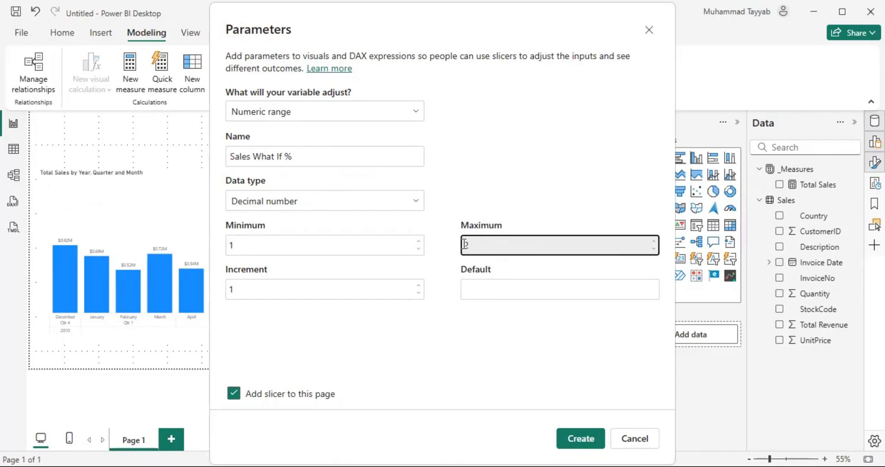
left_click(486, 289)
type("1")
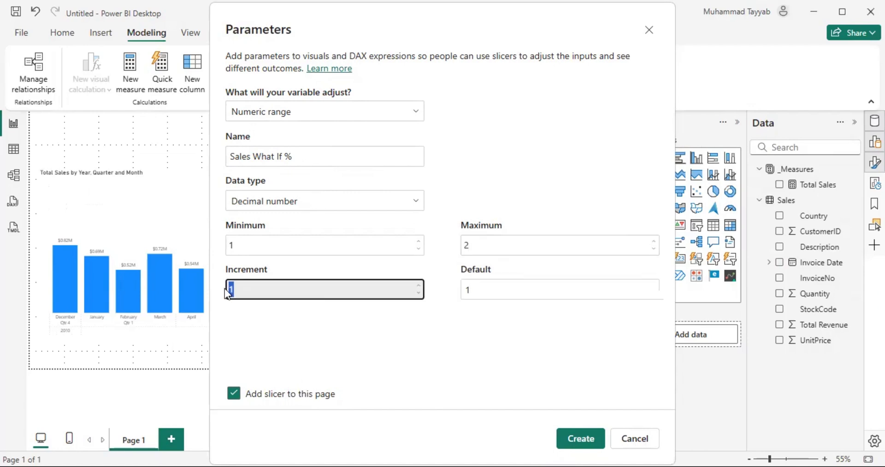
type("0.1")
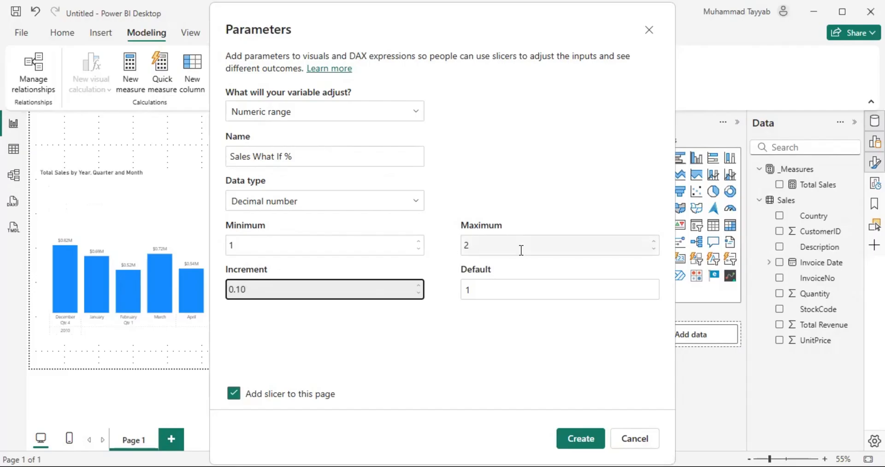
left_click(579, 438)
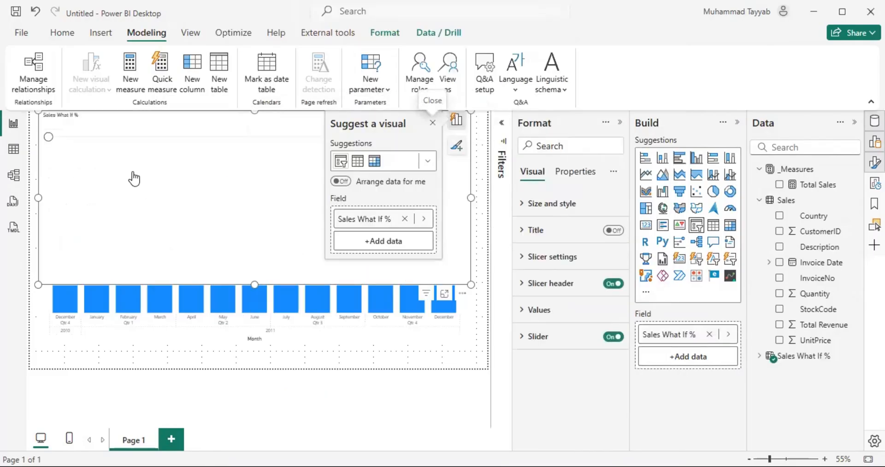
Step: Shorten the Sales What If % slicer so it ends just above the column chart, and expand the parameter's table in the data list
left_click_drag(254, 285, 271, 169)
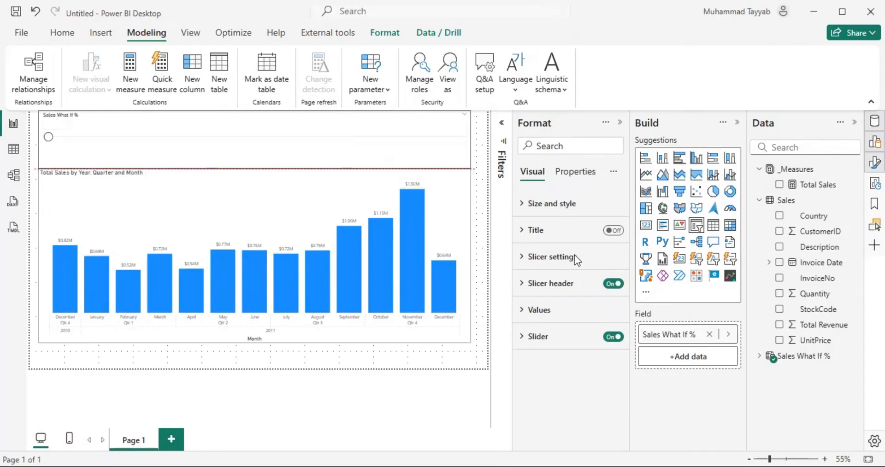
left_click(758, 356)
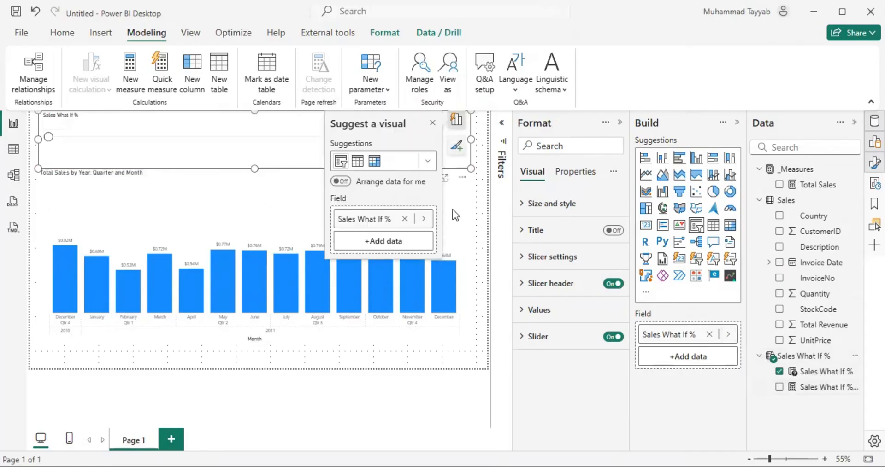
left_click(481, 143)
Step: Examine the Sales What If % table's generated series and the formula of its value measure, and return to the report
left_click(8, 152)
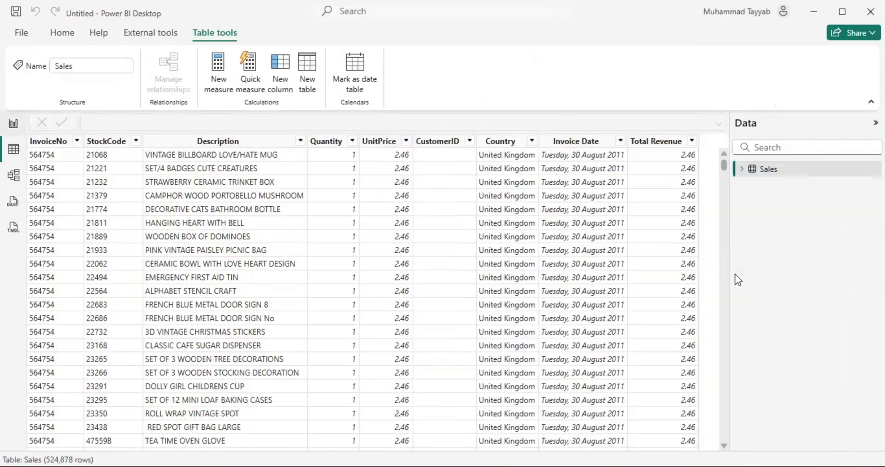
left_click(784, 186)
left_click(748, 223)
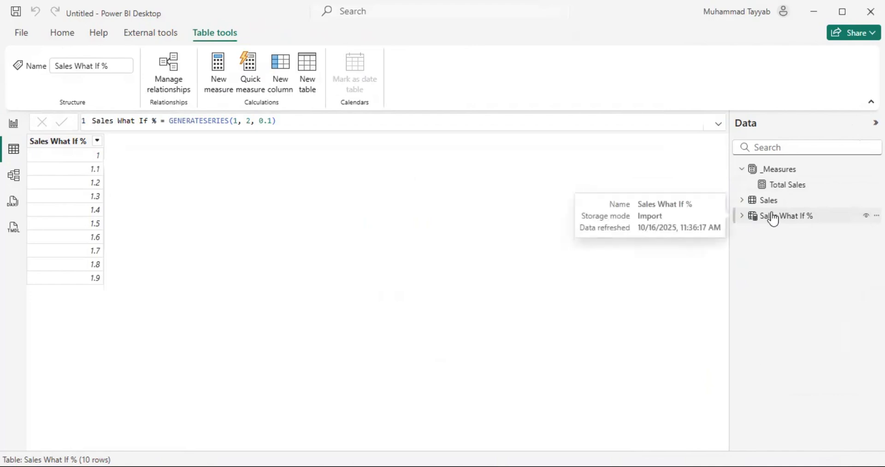
left_click(742, 216)
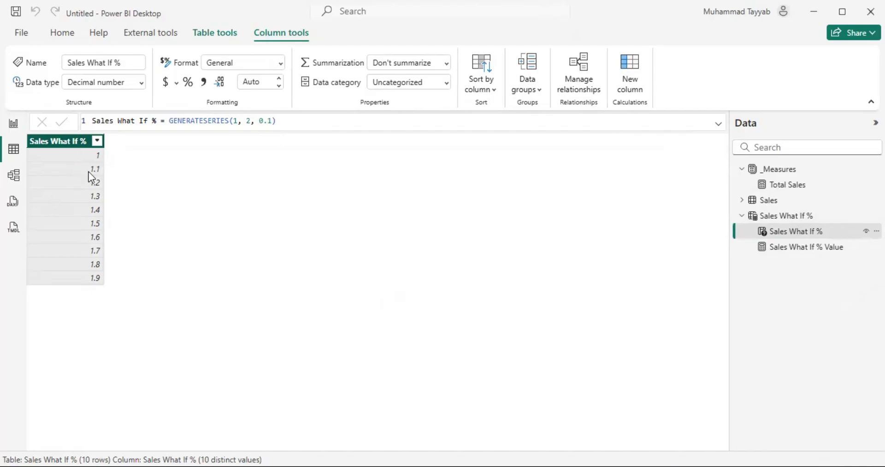
left_click(807, 251)
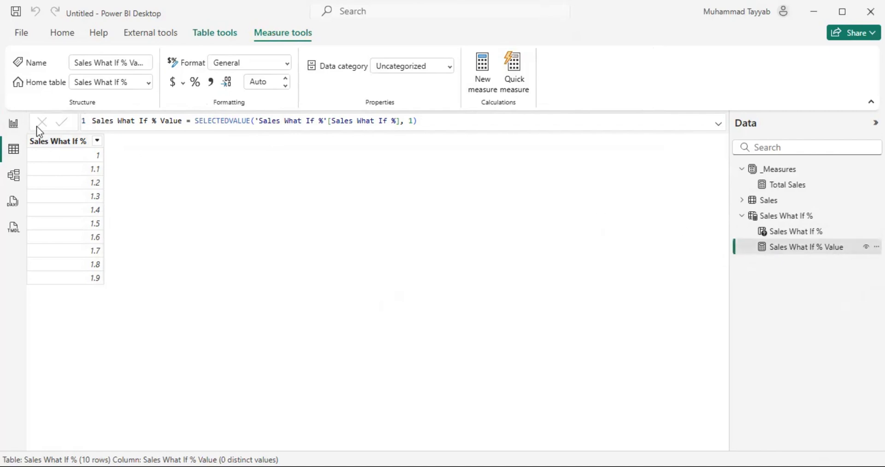
left_click(13, 124)
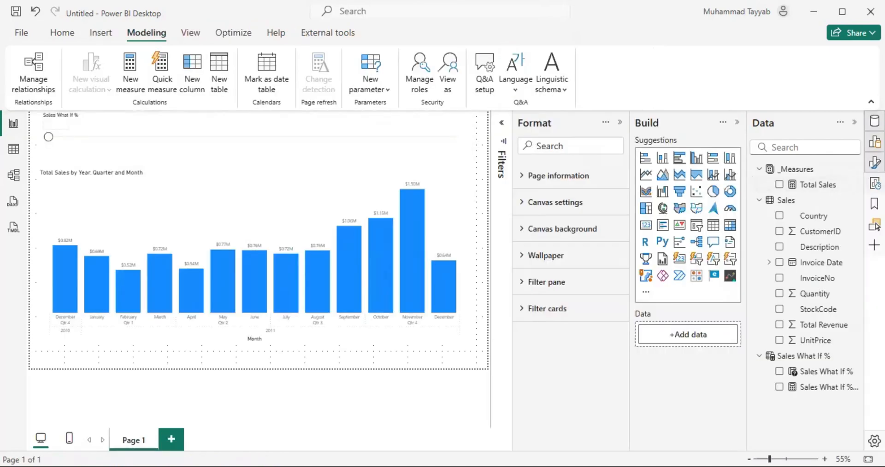
Step: Start a new measure in the _Measures table
left_click(855, 169)
left_click(797, 193)
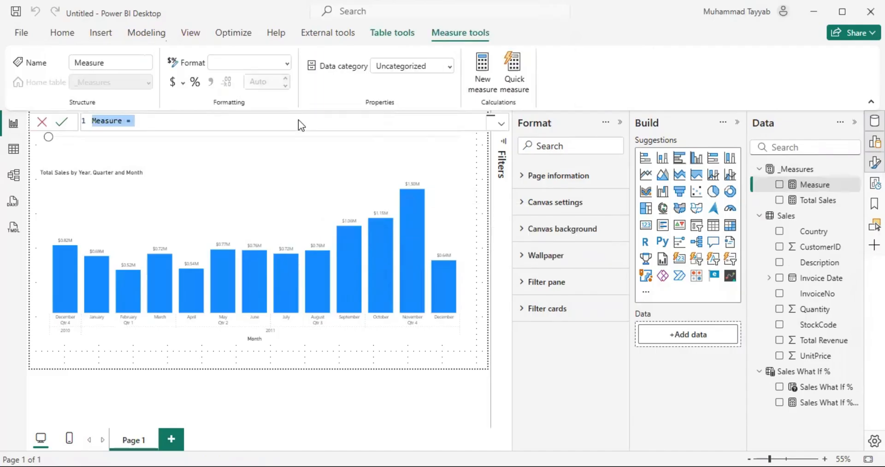
type("wt i")
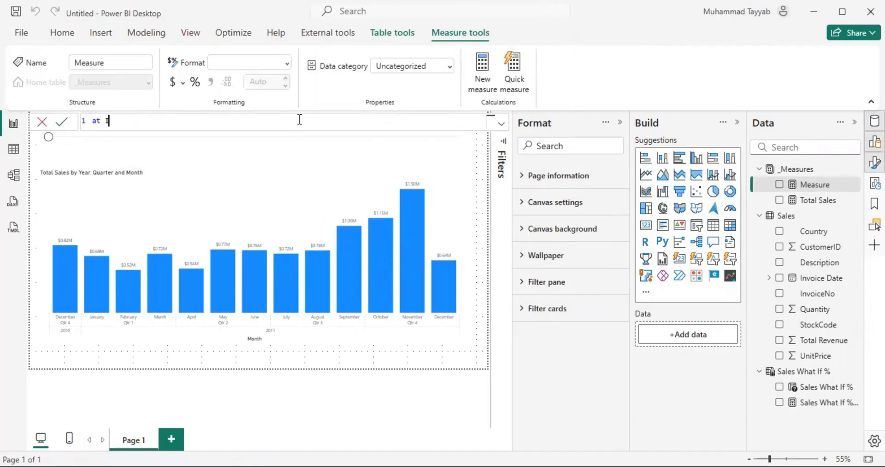
key("BackSpace")
key("BackSpace")
key("BackSpace")
key("BackSpace")
type("W")
key("BackSpace")
Step: Define the measure as Sales What If % = [Total Sales] * [Sales What If % Value] and commit it
type("Sales What If % = Tot")
key("Tab")
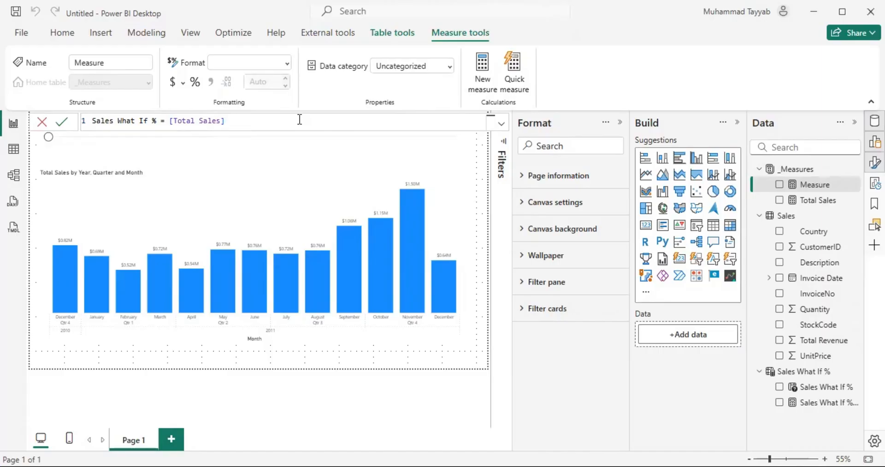
type("* Va")
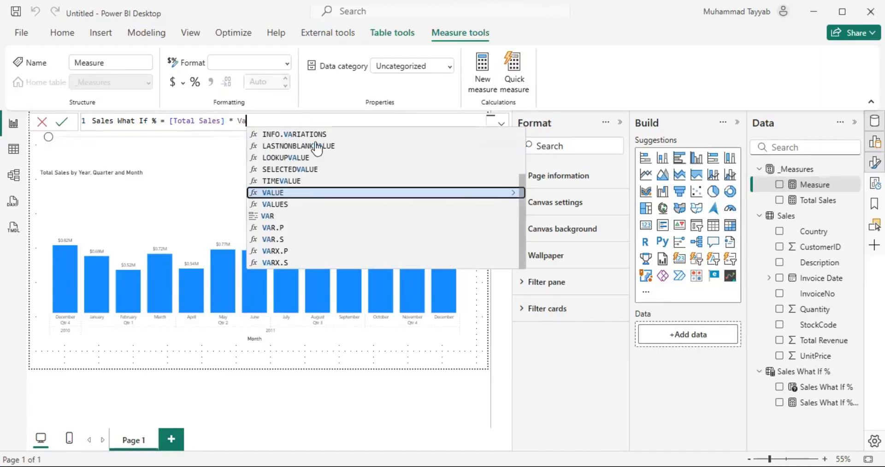
type("lue")
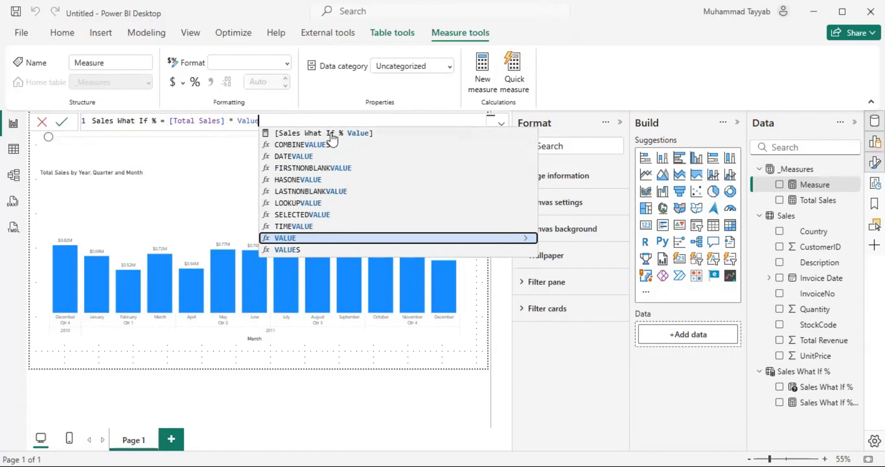
left_click(352, 134)
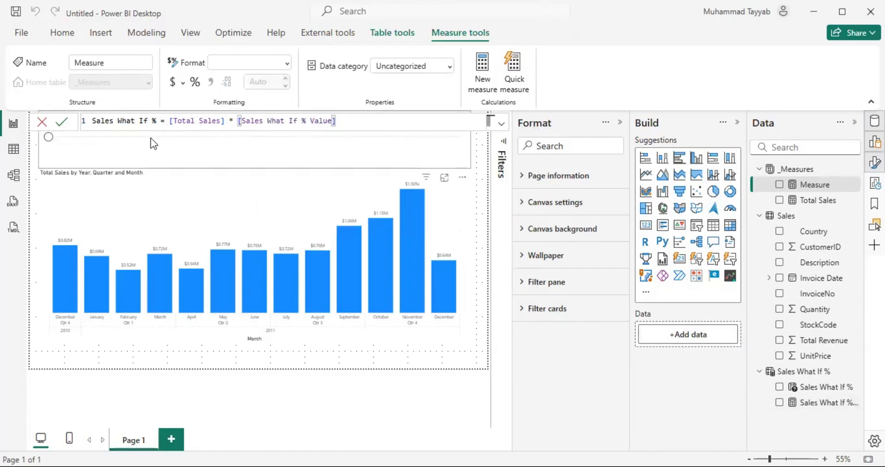
left_click(63, 122)
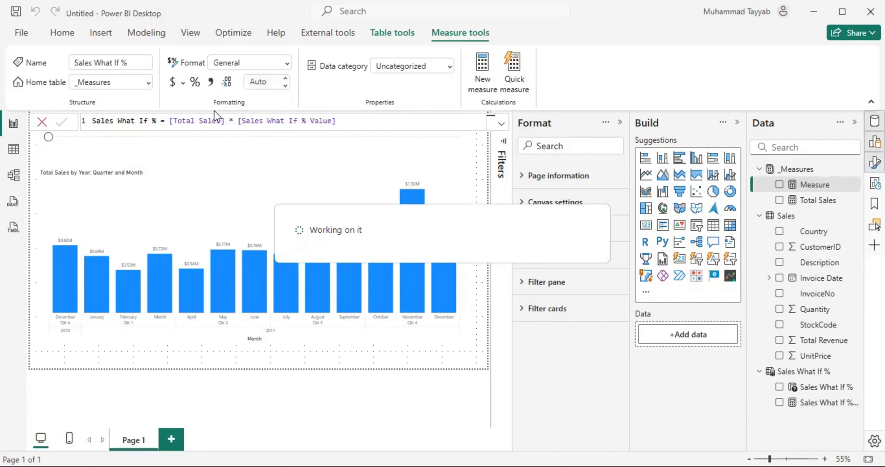
Step: Format the new Sales What If % measure as dollar currency with 0 decimal places
left_click(170, 81)
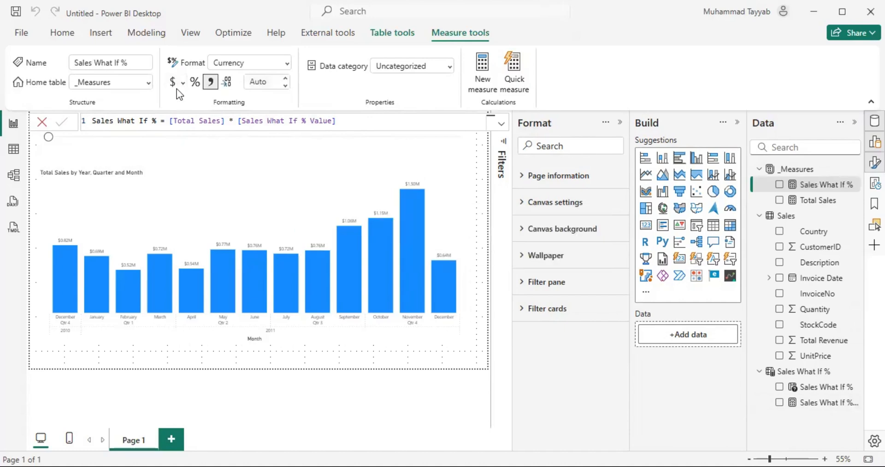
left_click(264, 81)
left_click(265, 81)
left_click(413, 84)
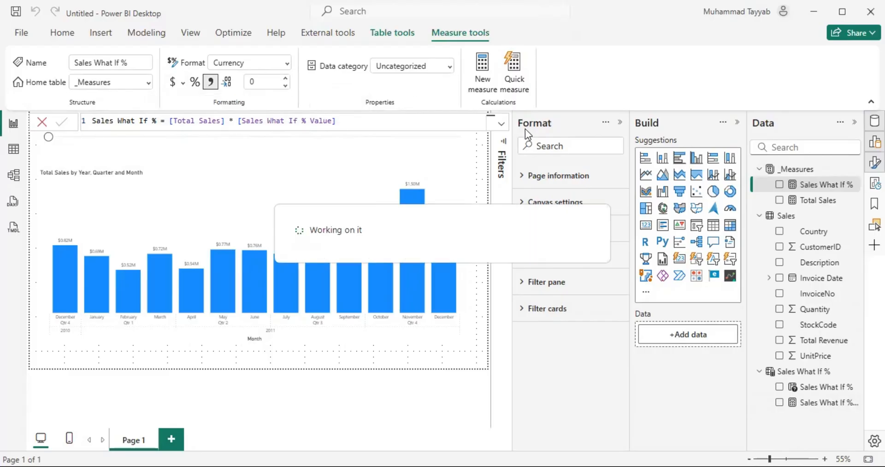
Step: Add the Sales What If % measure to the column chart's Y-axis below Total Sales
left_click(432, 203)
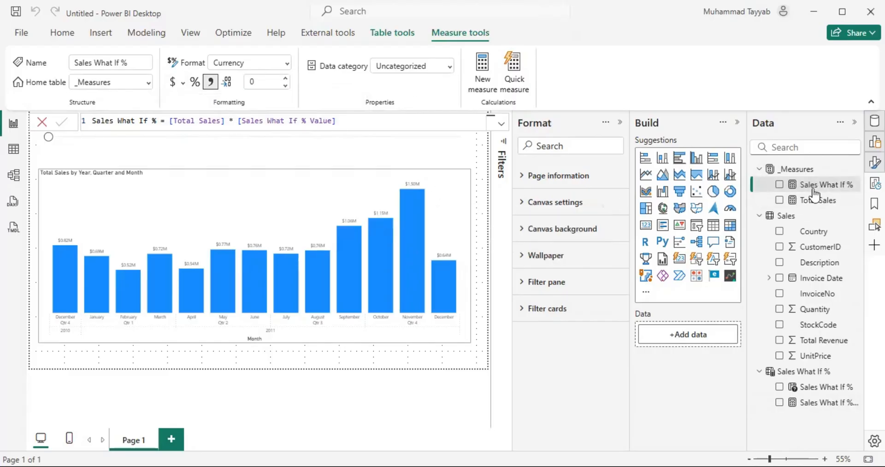
scroll(691, 364, "down", 4)
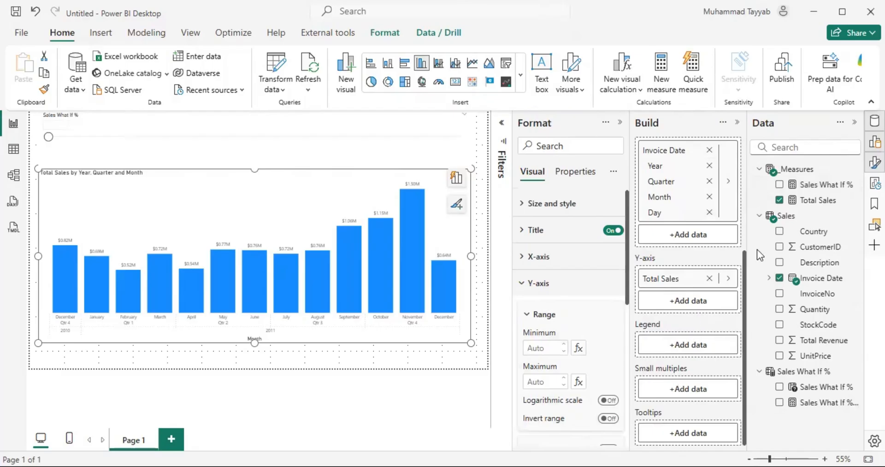
left_click_drag(826, 191, 670, 282)
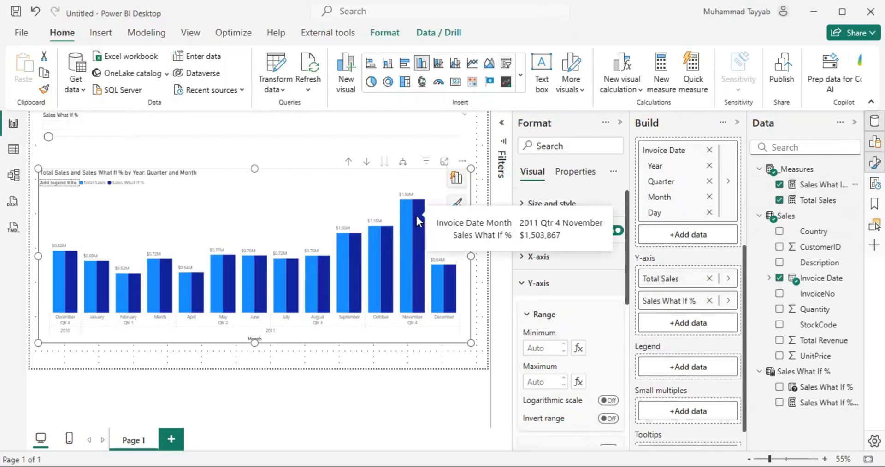
Step: Set the Sales What If % slicer to 1.10 and collapse the formatting options to give the report page more room
mouse_move(416, 215)
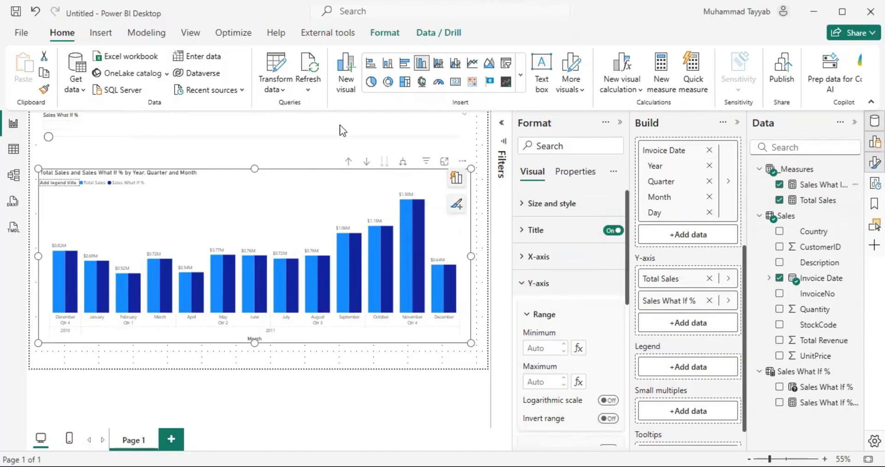
left_click(239, 126)
left_click(620, 122)
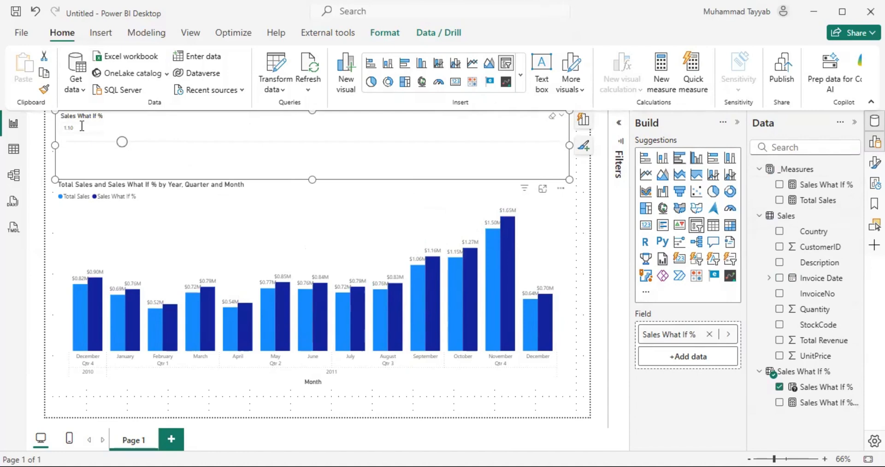
left_click(86, 129)
left_click(386, 230)
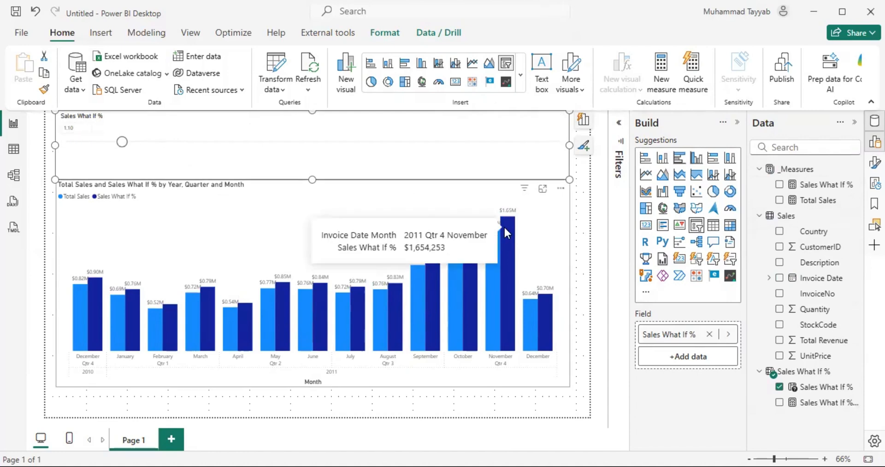
Step: Compare the November columns in the chart, and raise the Sales What If % slicer to 1.20
left_click(582, 200)
mouse_move(493, 236)
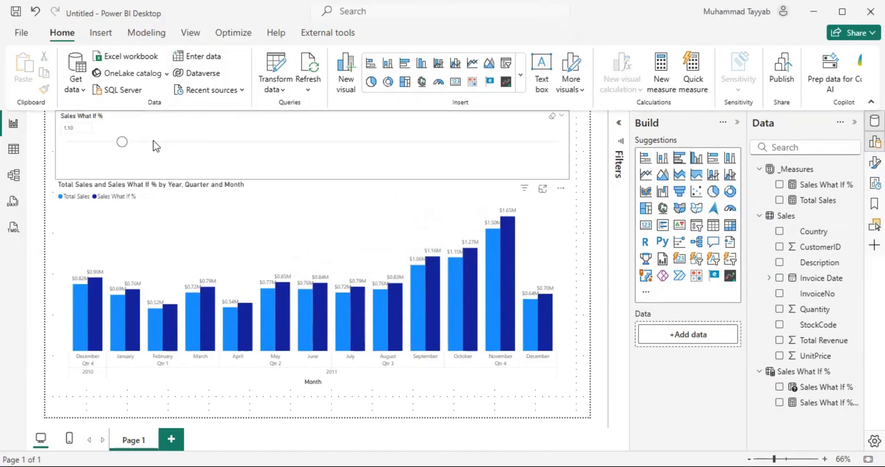
left_click(177, 142)
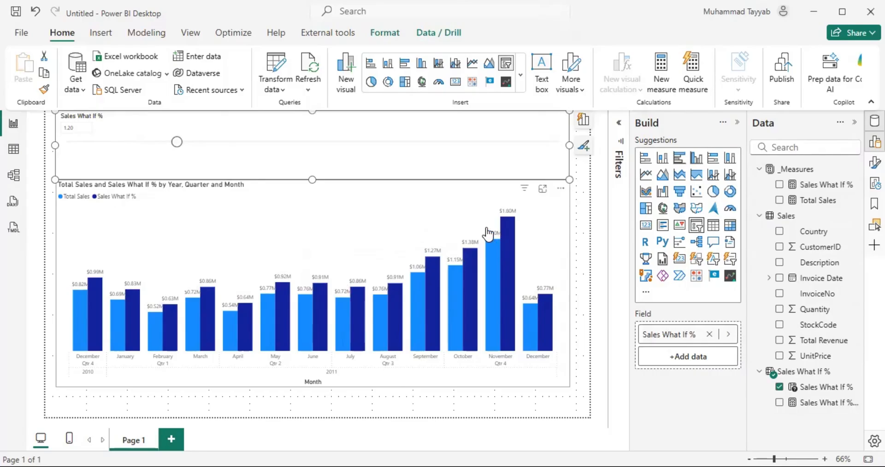
Step: Raise the Sales What If % slicer above 1.20 to increase the projected columns in the chart
left_click_drag(178, 142, 216, 146)
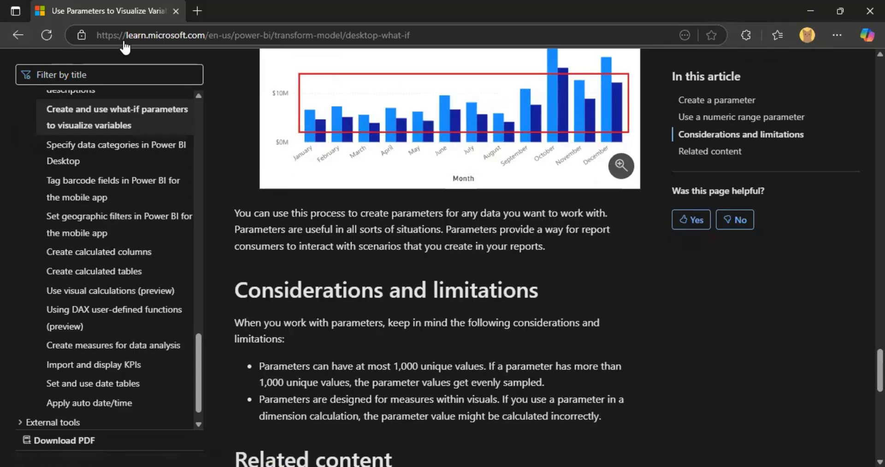
Step: Switch to the Microsoft Learn what-if parameters article in the browser and read its considerations on unique-value limits and use within measures
scroll(464, 207, "up", 7)
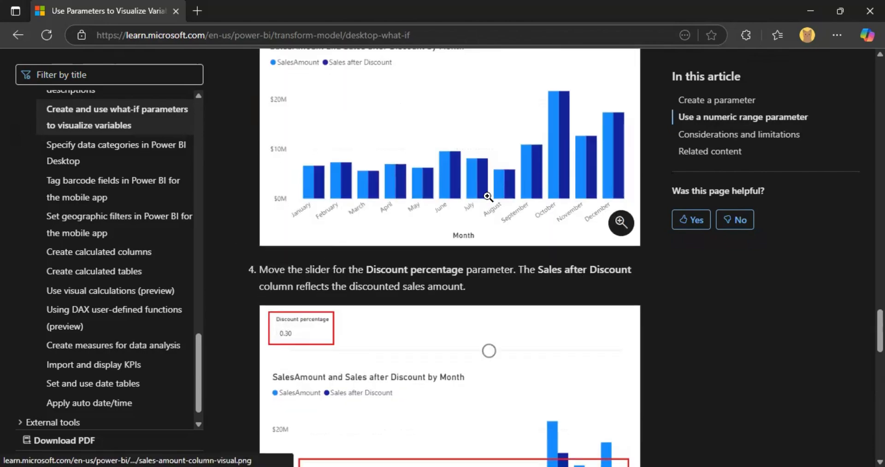
scroll(486, 193, "down", 10)
left_click_drag(342, 160, 401, 158)
left_click(410, 227)
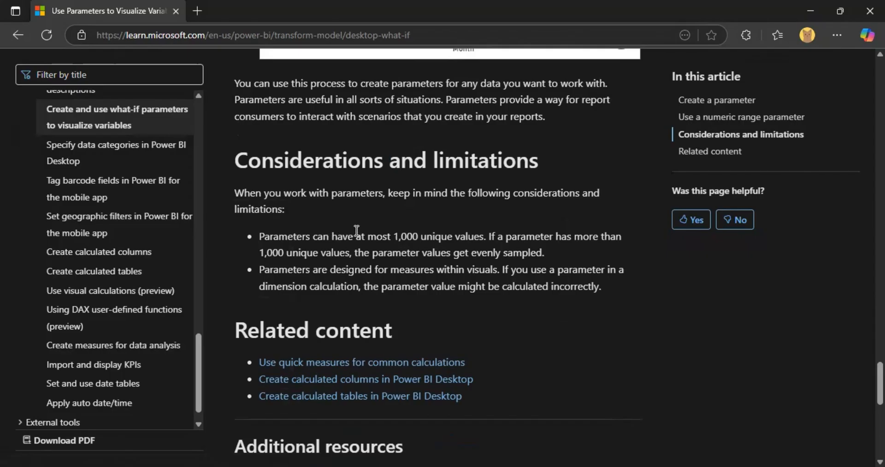
left_click_drag(392, 236, 484, 237)
left_click(390, 249)
left_click_drag(502, 253, 566, 257)
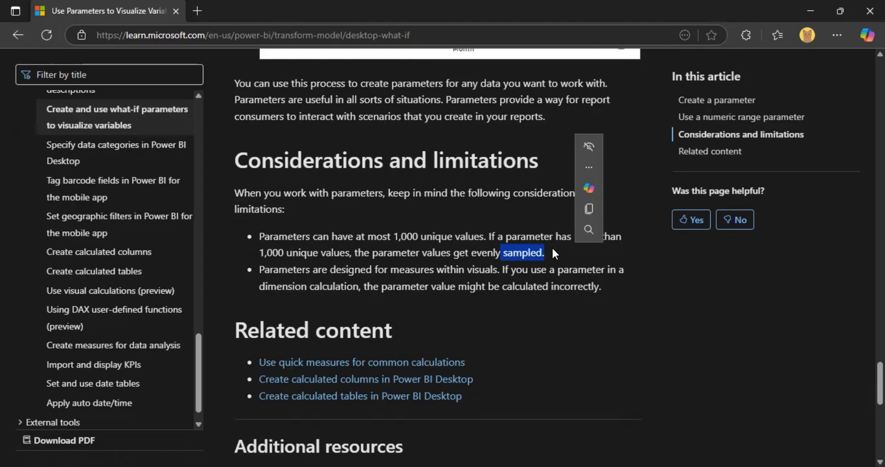
left_click(493, 238)
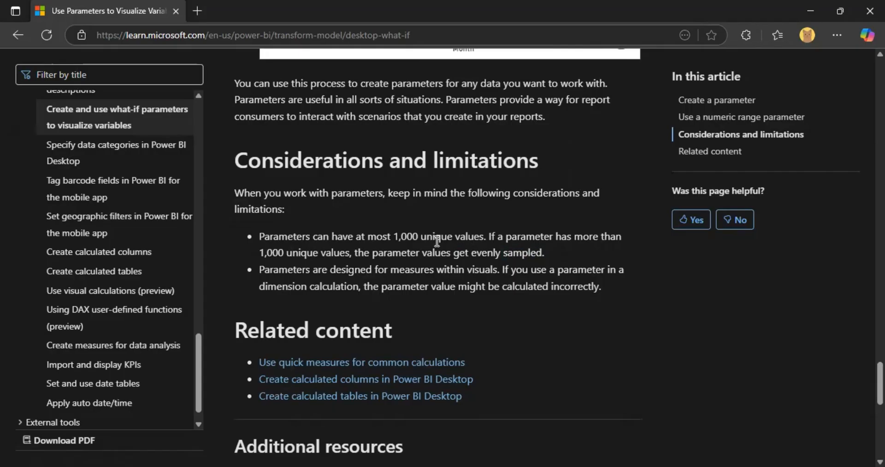
scroll(429, 247, "down", 1)
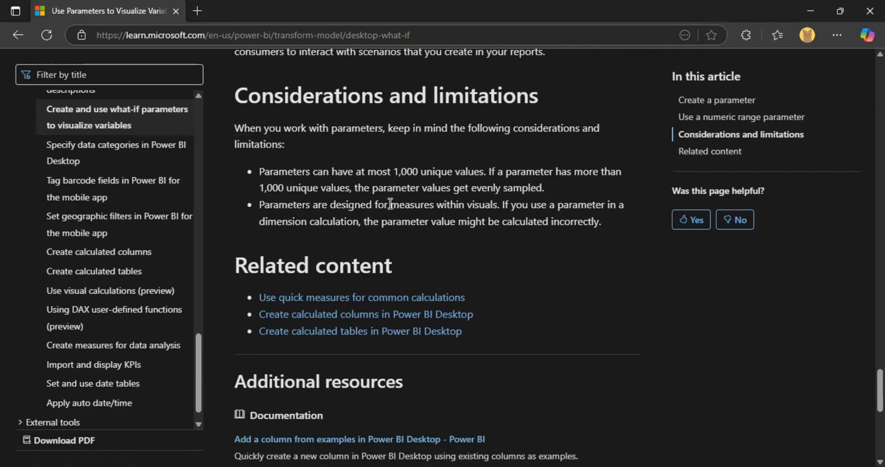
left_click_drag(377, 204, 453, 214)
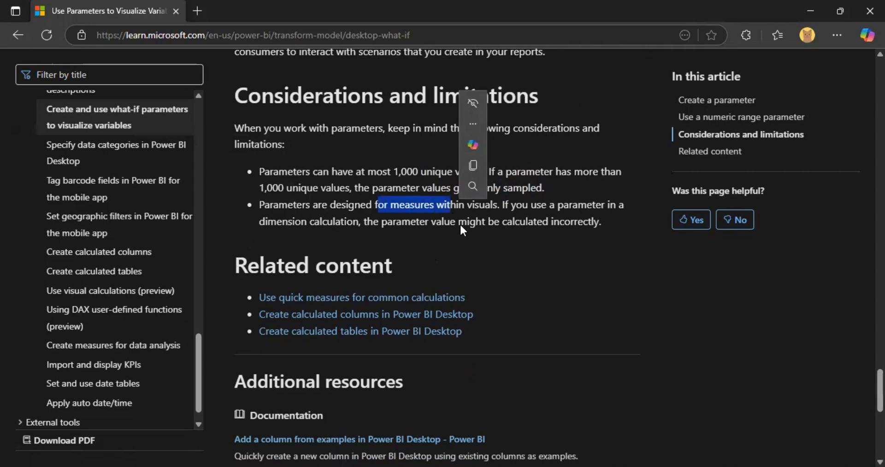
left_click(459, 222)
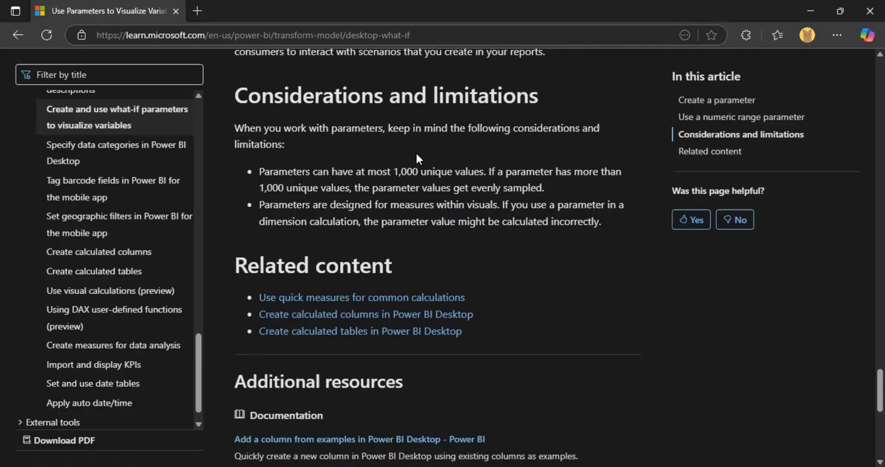
Step: Review the article's Discount percentage example, comparing the SalesAmount and Sales after Discount column charts across the slider settings
scroll(424, 156, "up", 5)
scroll(427, 153, "up", 10)
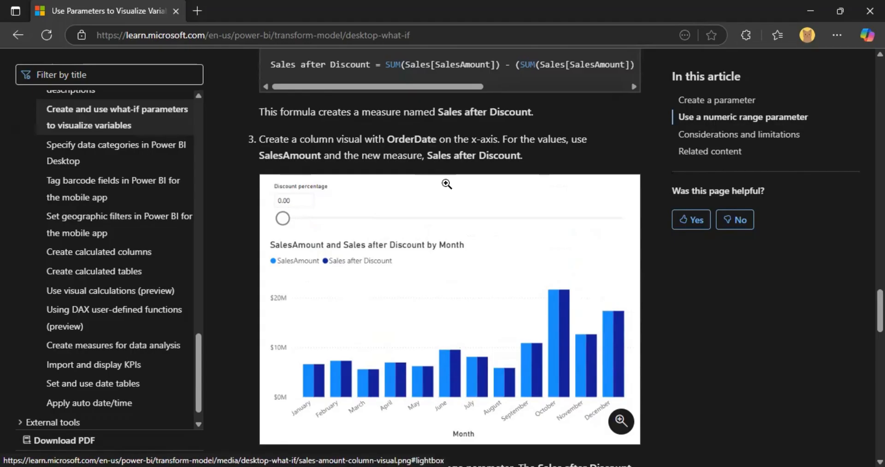
scroll(448, 184, "down", 5)
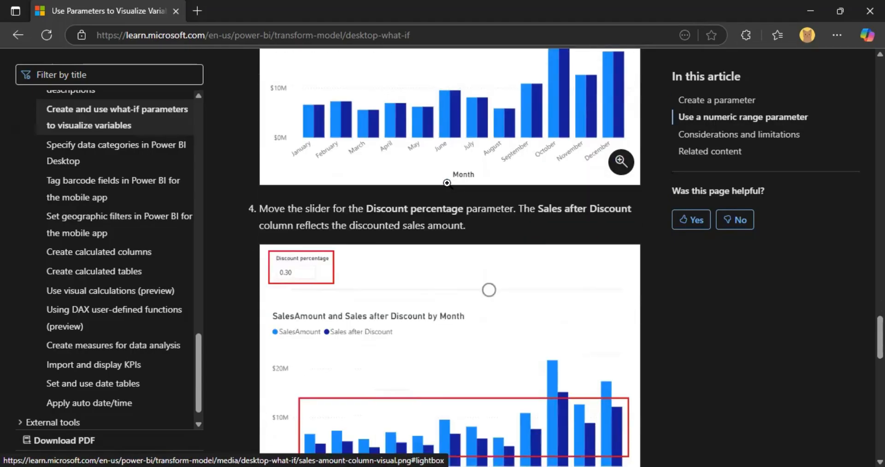